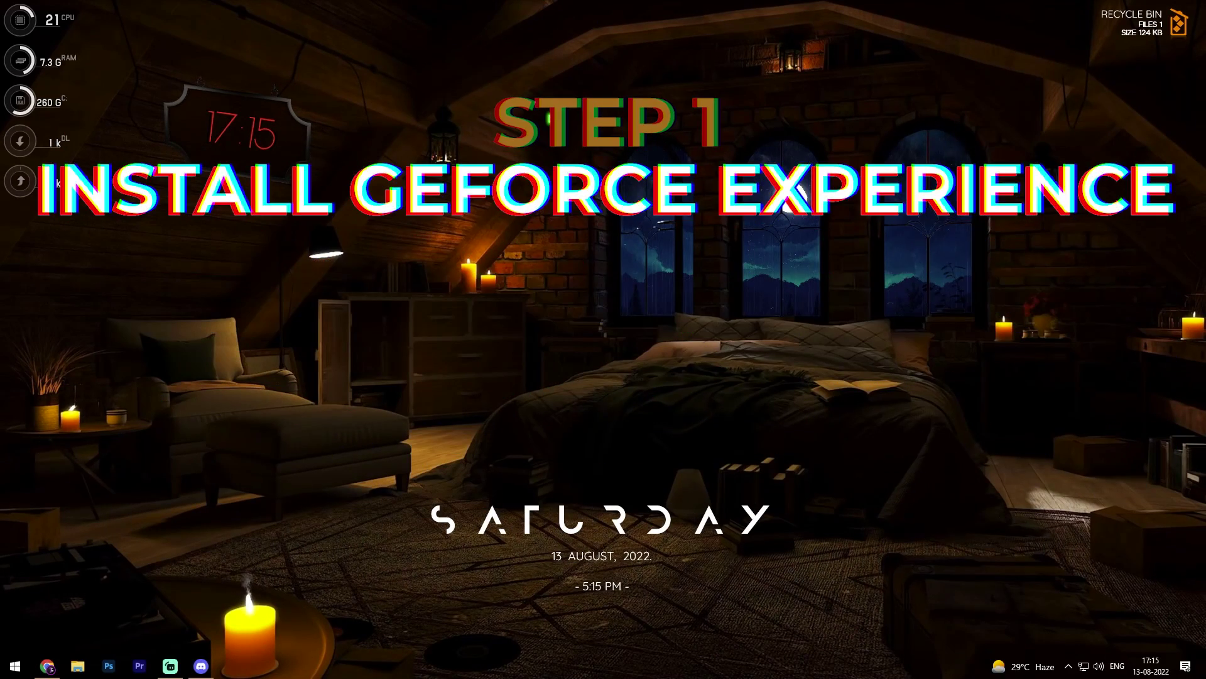
Launch GeForce Experience and check for new drivers, finding Game Ready Driver 516.94
key("super")
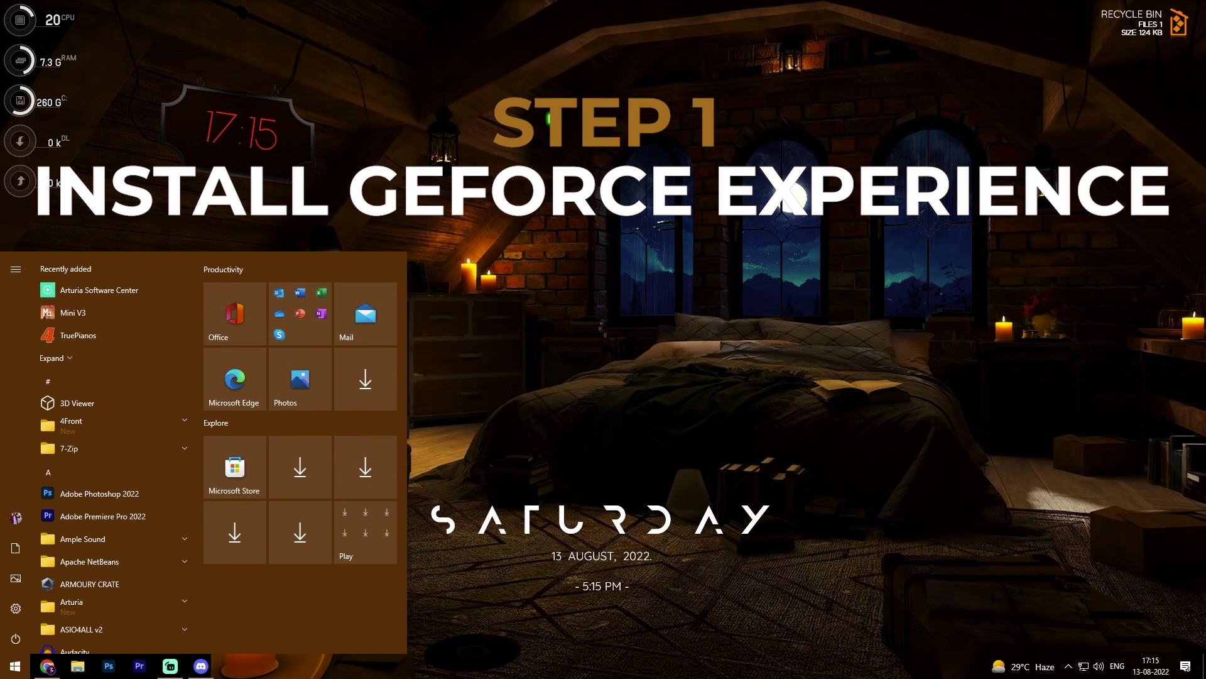
type("geforce")
key("Return")
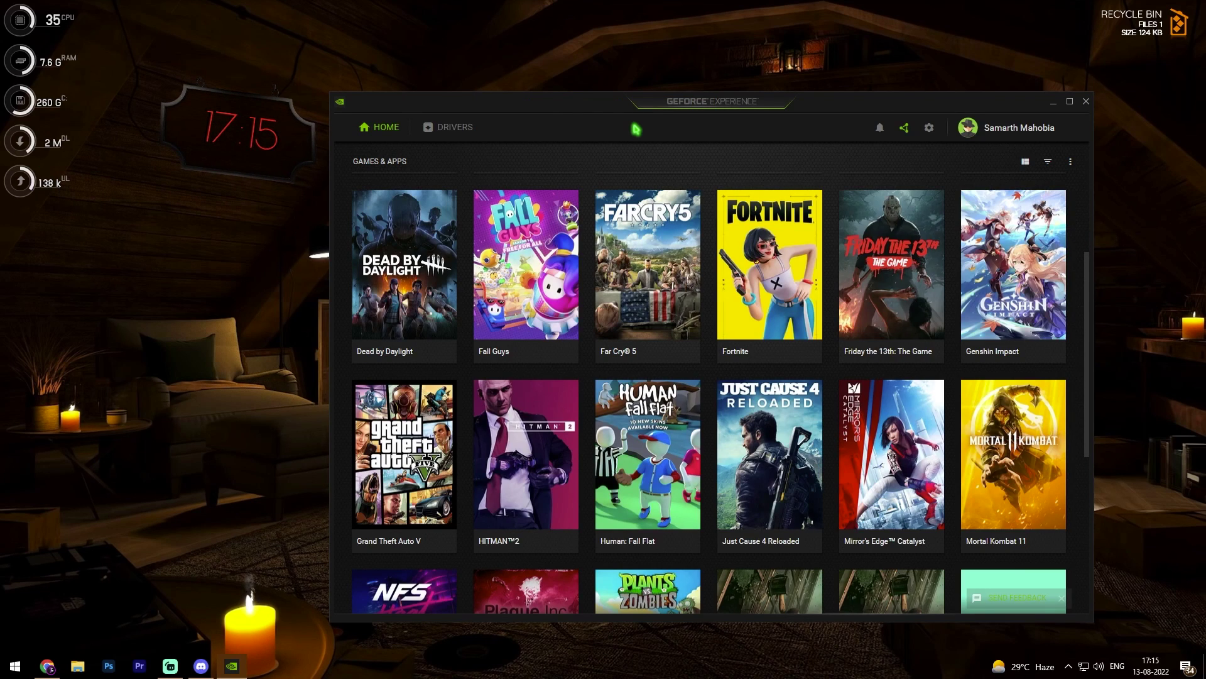
left_click(434, 136)
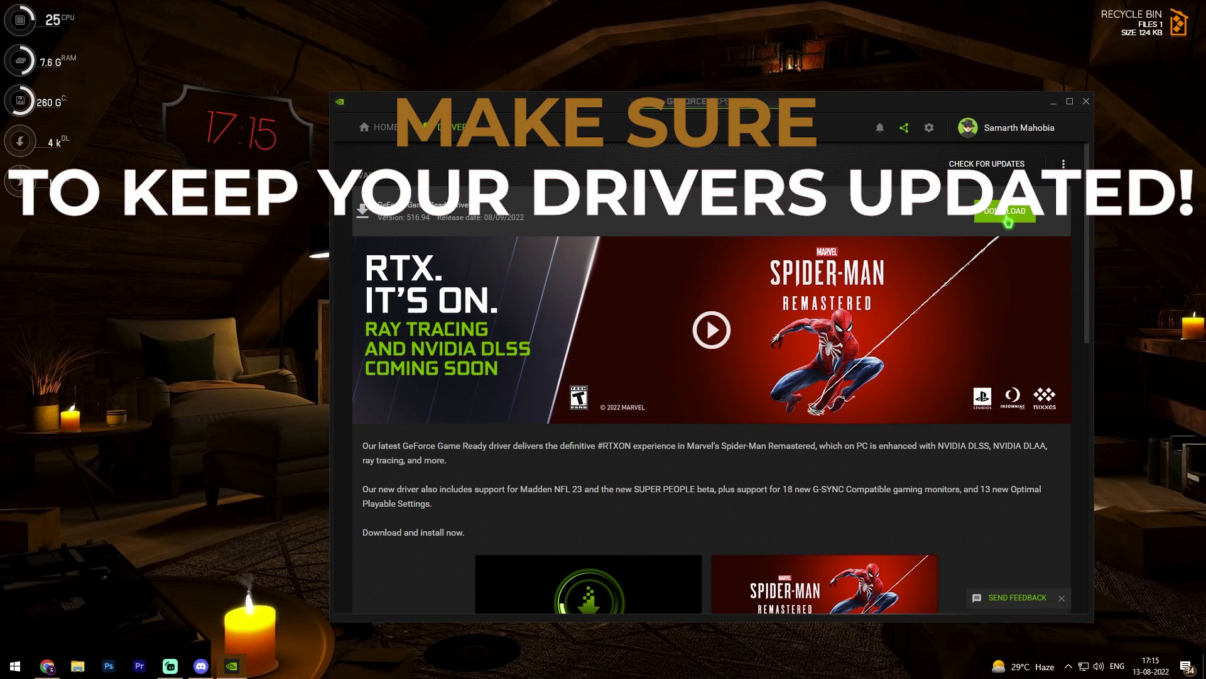
left_click(987, 163)
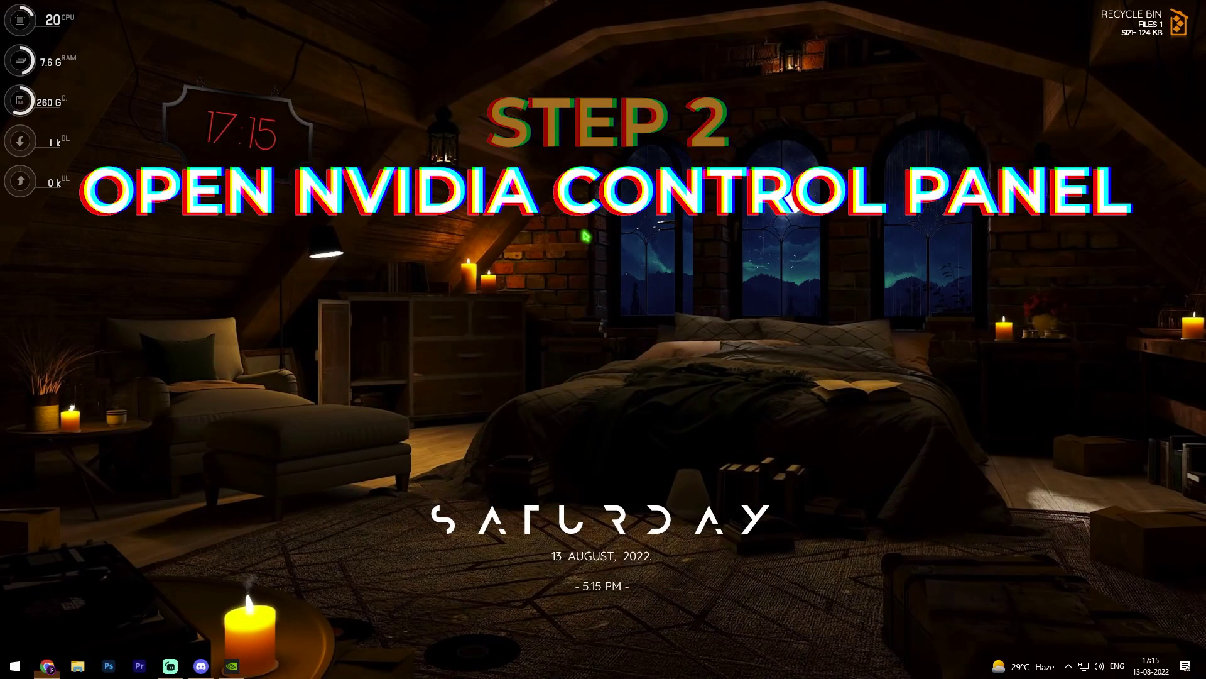
Open NVIDIA Control Panel from the desktop's right-click menu
right_click(585, 235)
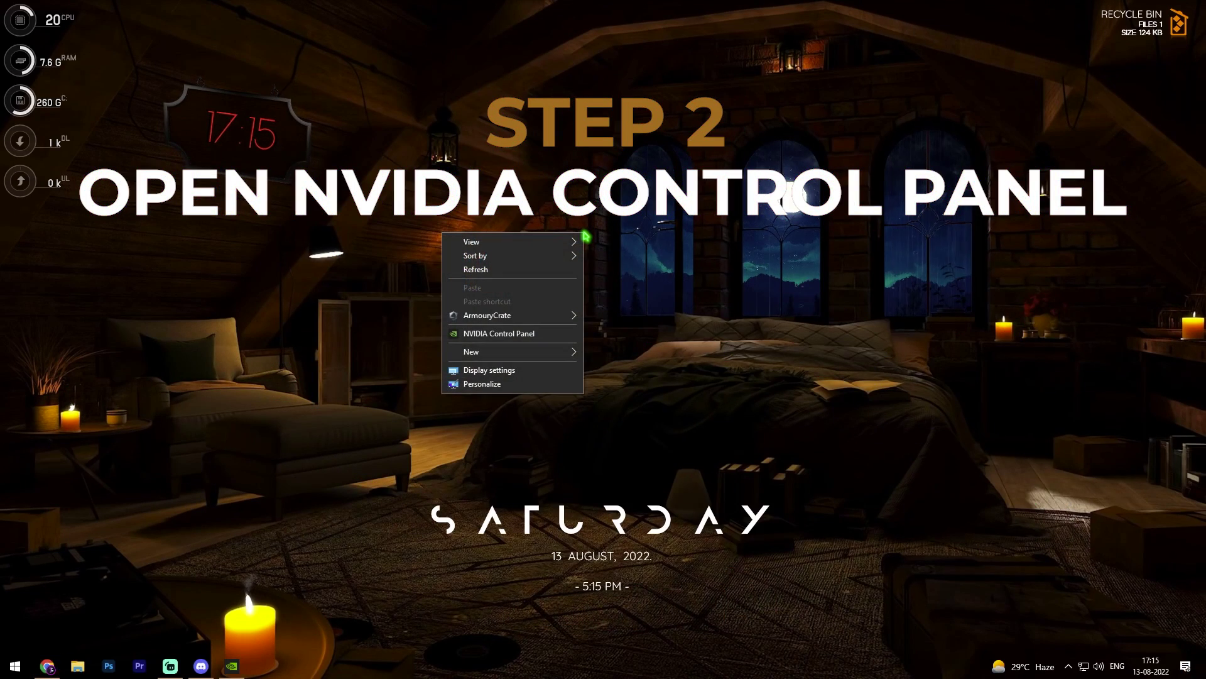
left_click(554, 175)
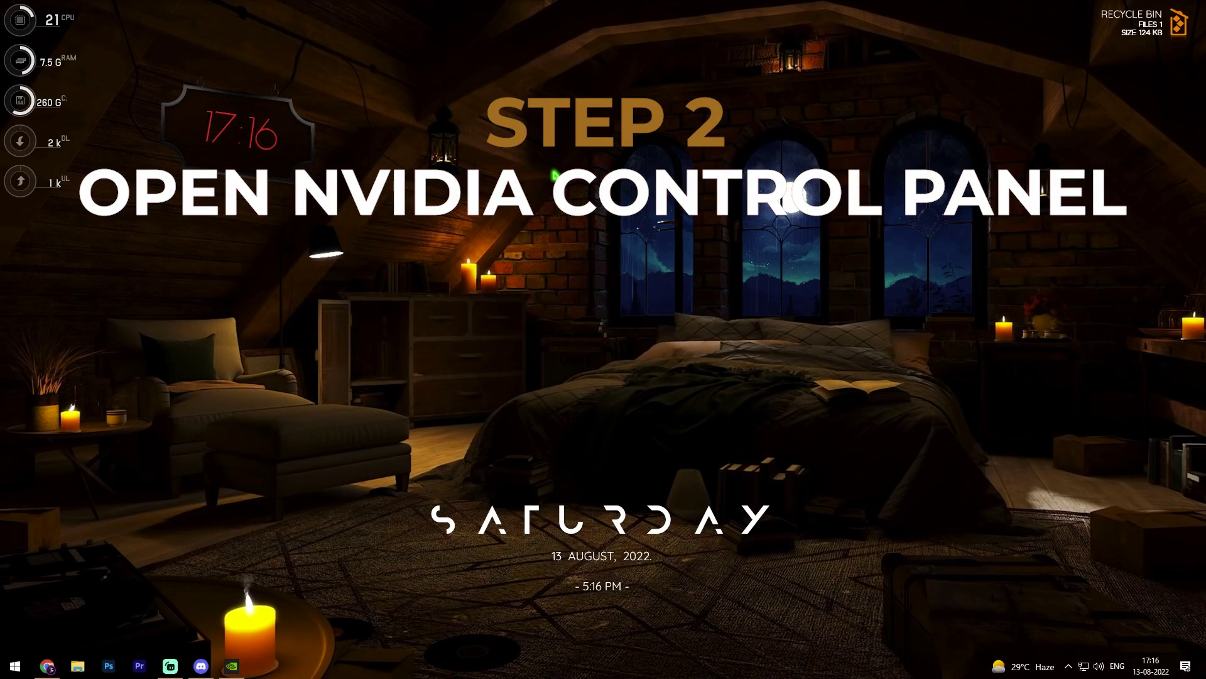
right_click(555, 251)
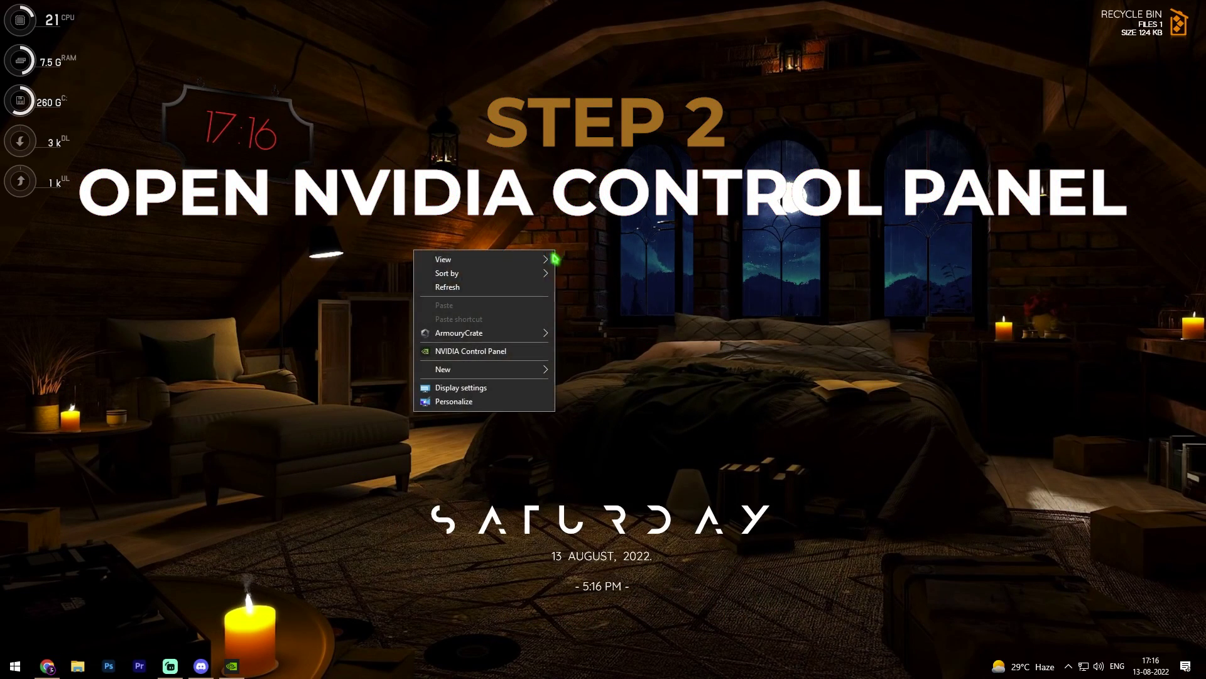
left_click(480, 352)
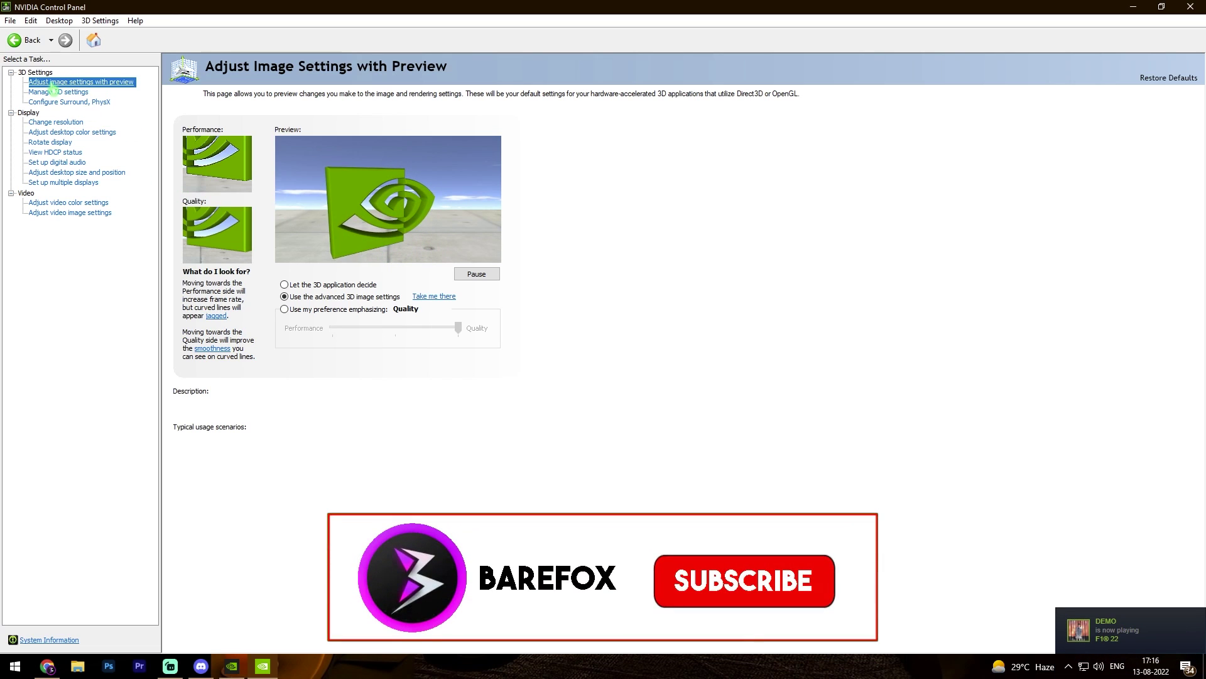
mouse_move(310, 302)
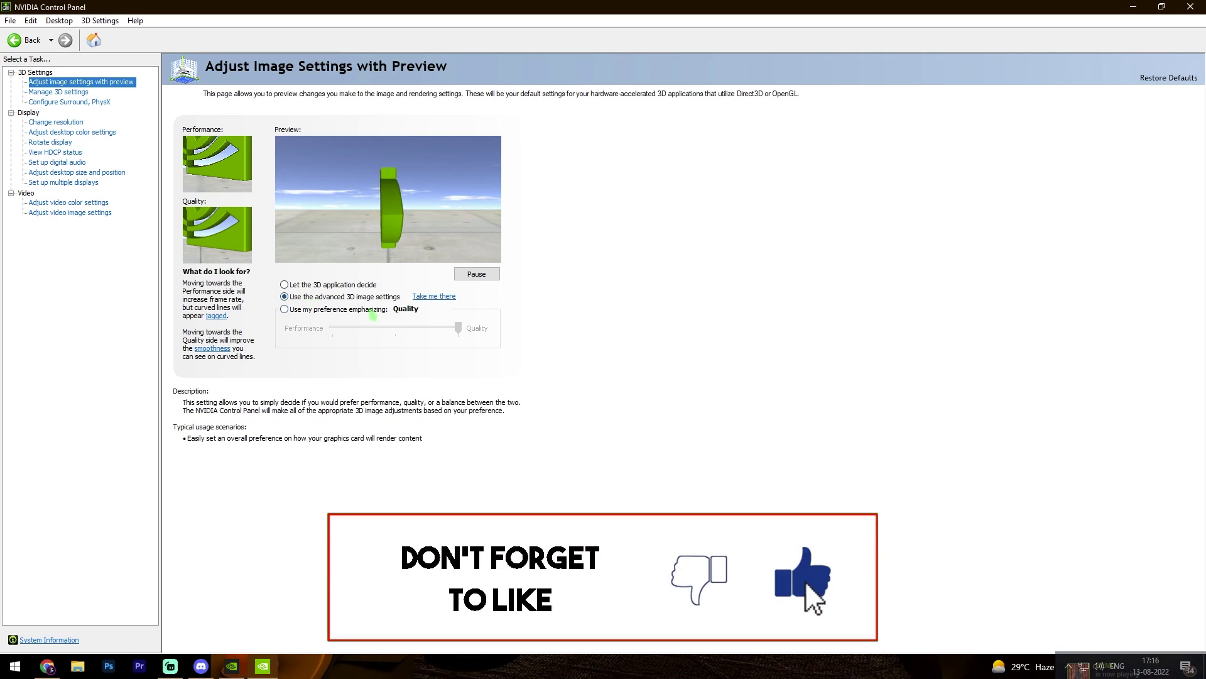
In Manage 3D settings, switch Image Scaling to On (GPU Scaling & Sharpening) with Sharpen at 40%
mouse_move(391, 307)
left_click(74, 93)
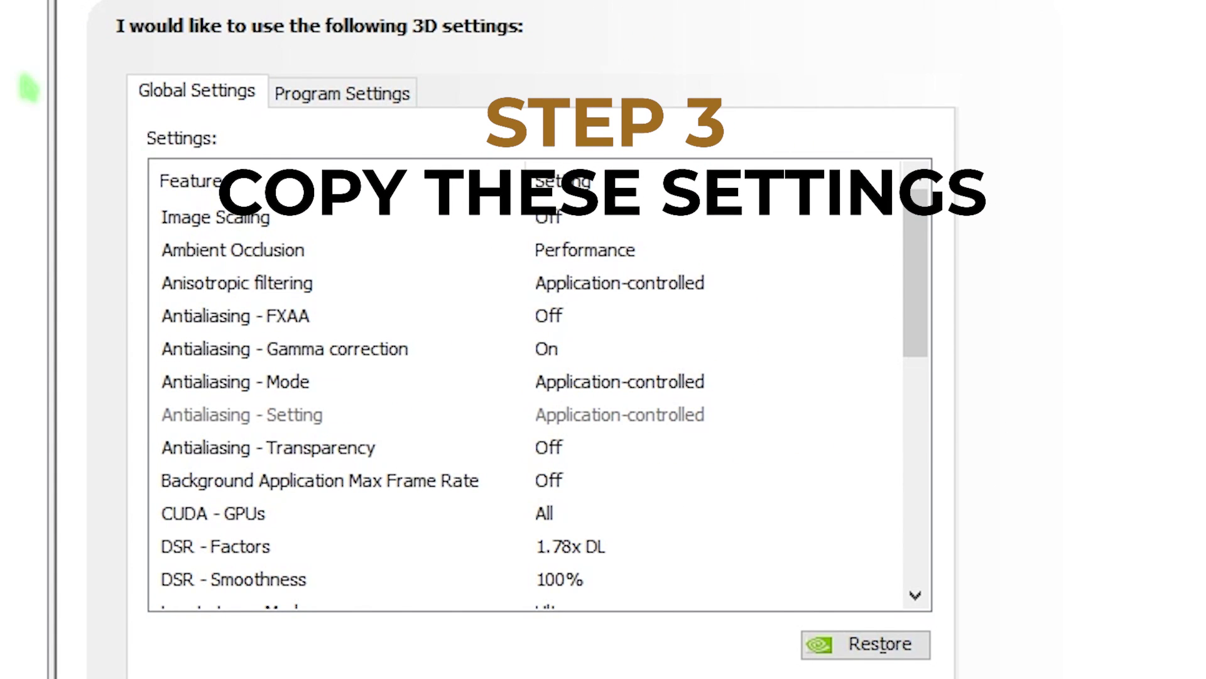
left_click(232, 225)
left_click(556, 228)
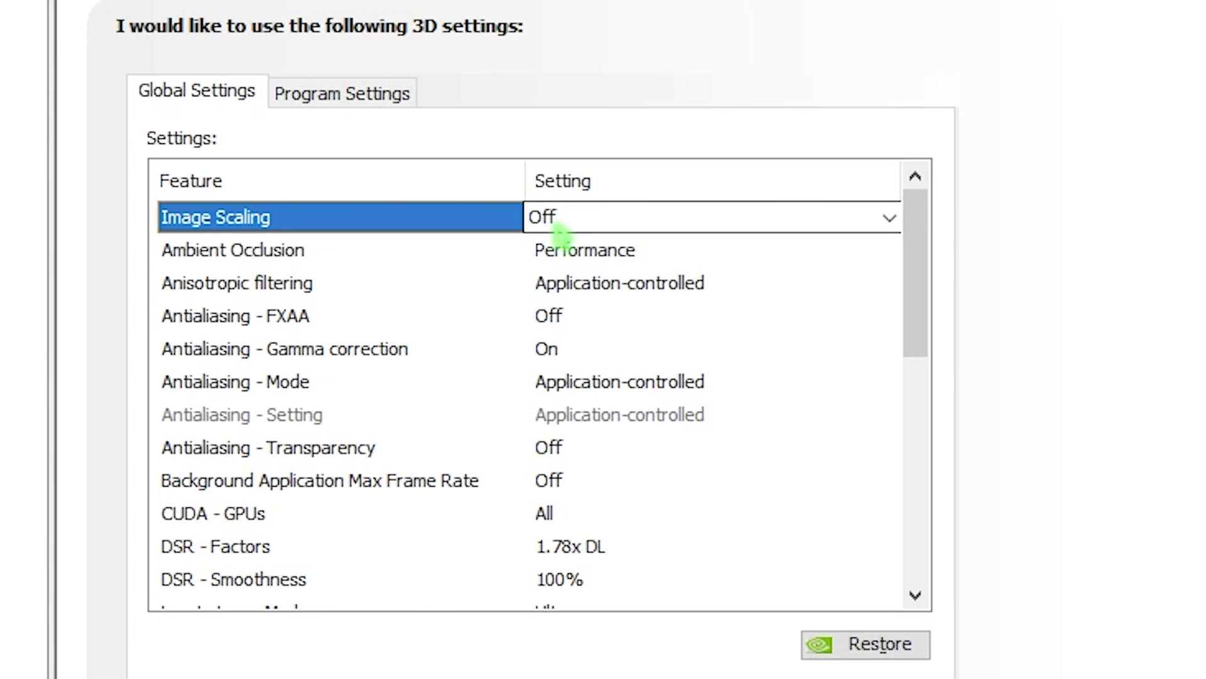
left_click(560, 231)
left_click(604, 351)
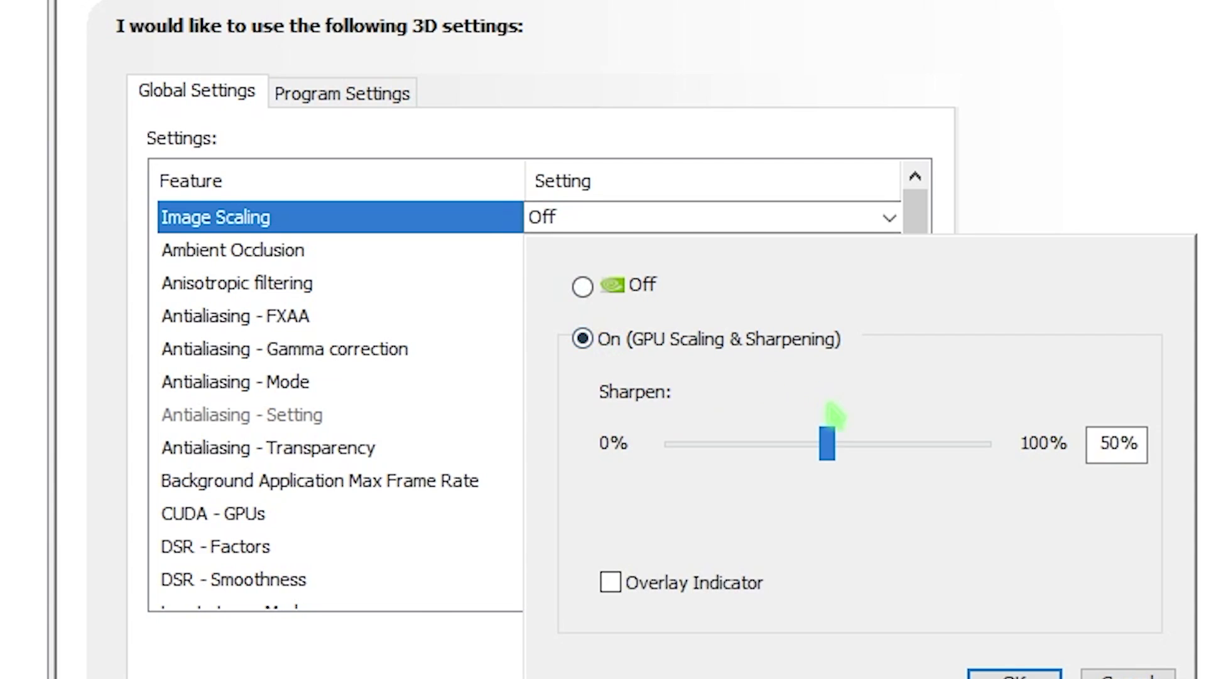
left_click_drag(828, 443, 798, 449)
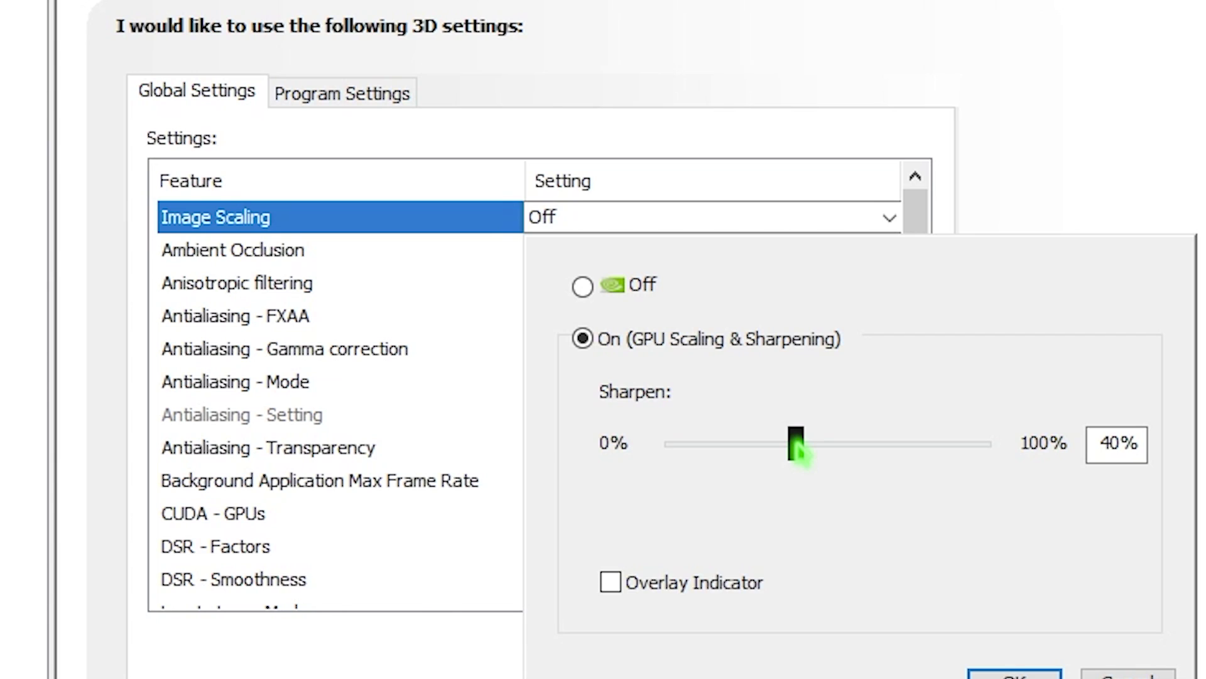
left_click_drag(797, 448, 797, 447)
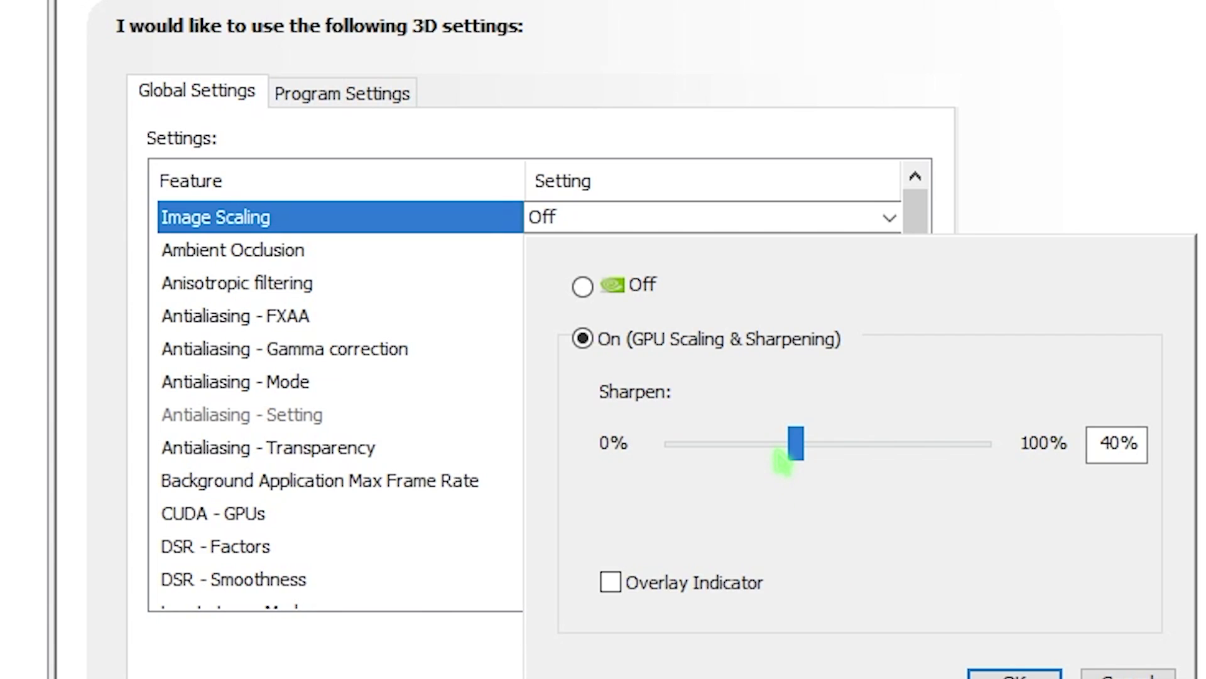
Accept the Image Scaling popup and leave Ambient Occlusion set to Performance
left_click(1041, 675)
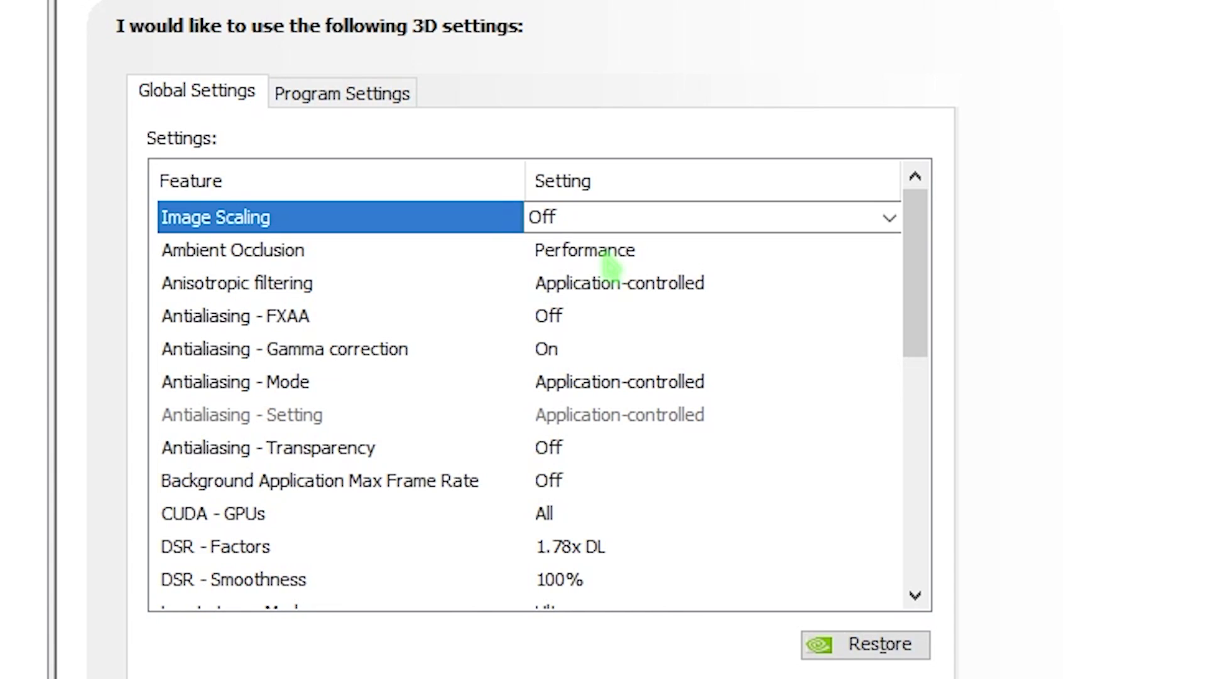
left_click(609, 267)
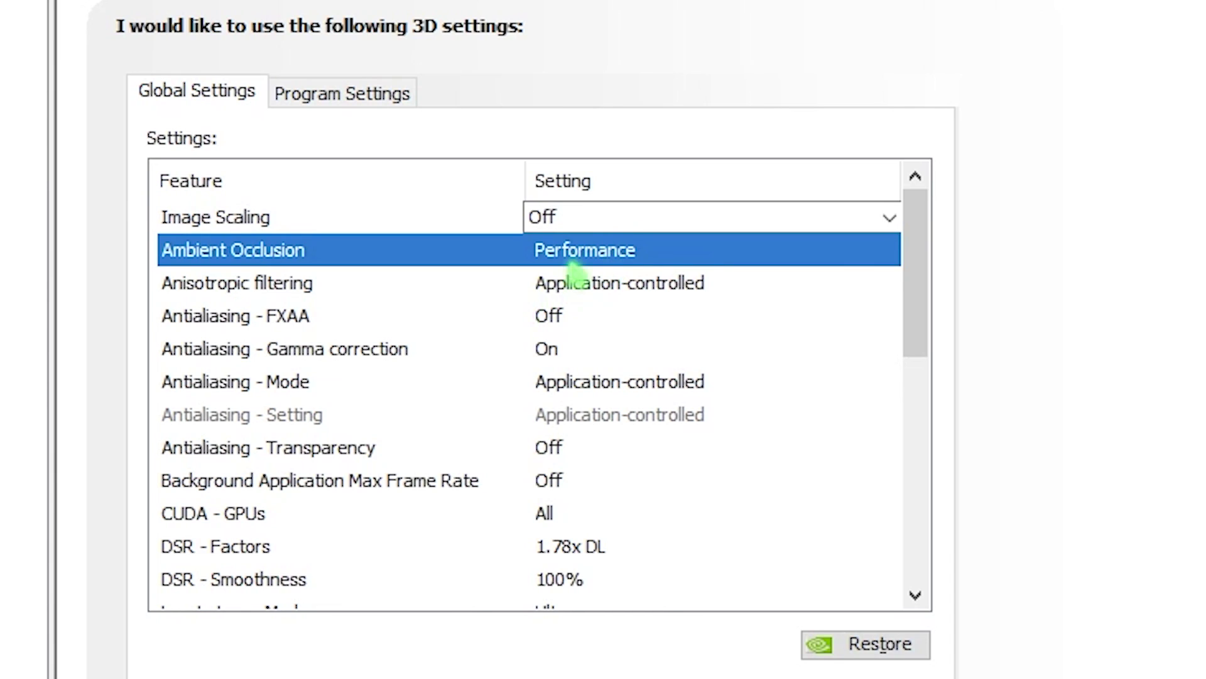
left_click(577, 261)
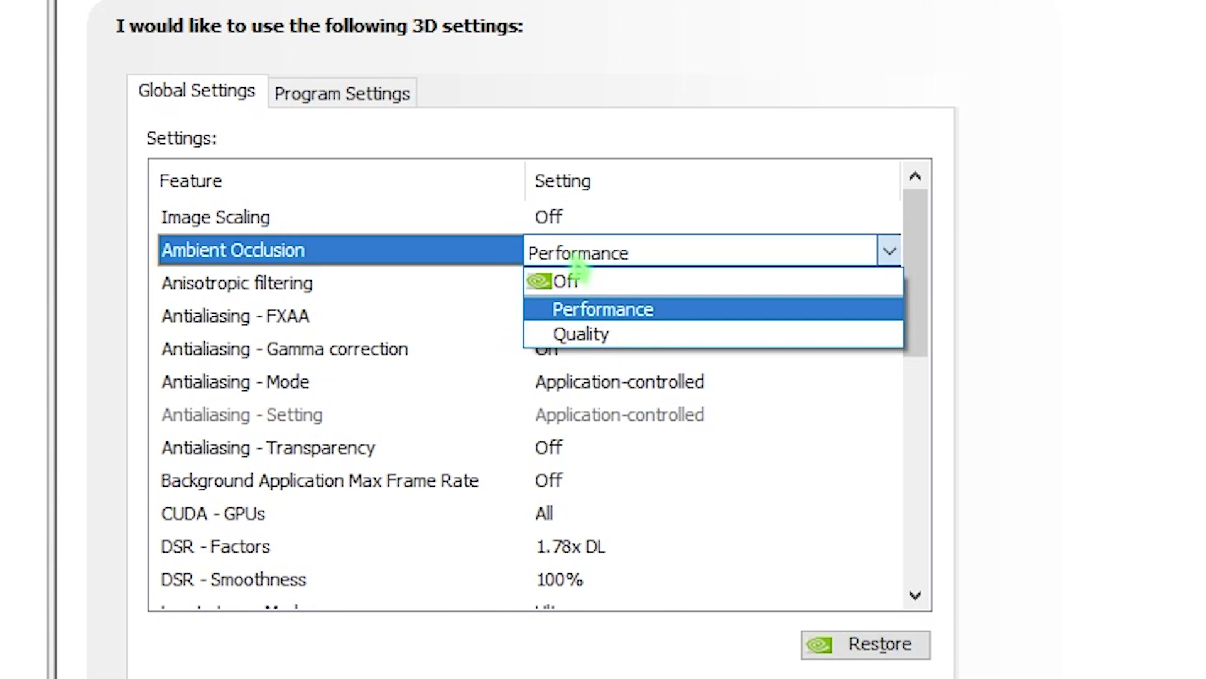
left_click(602, 315)
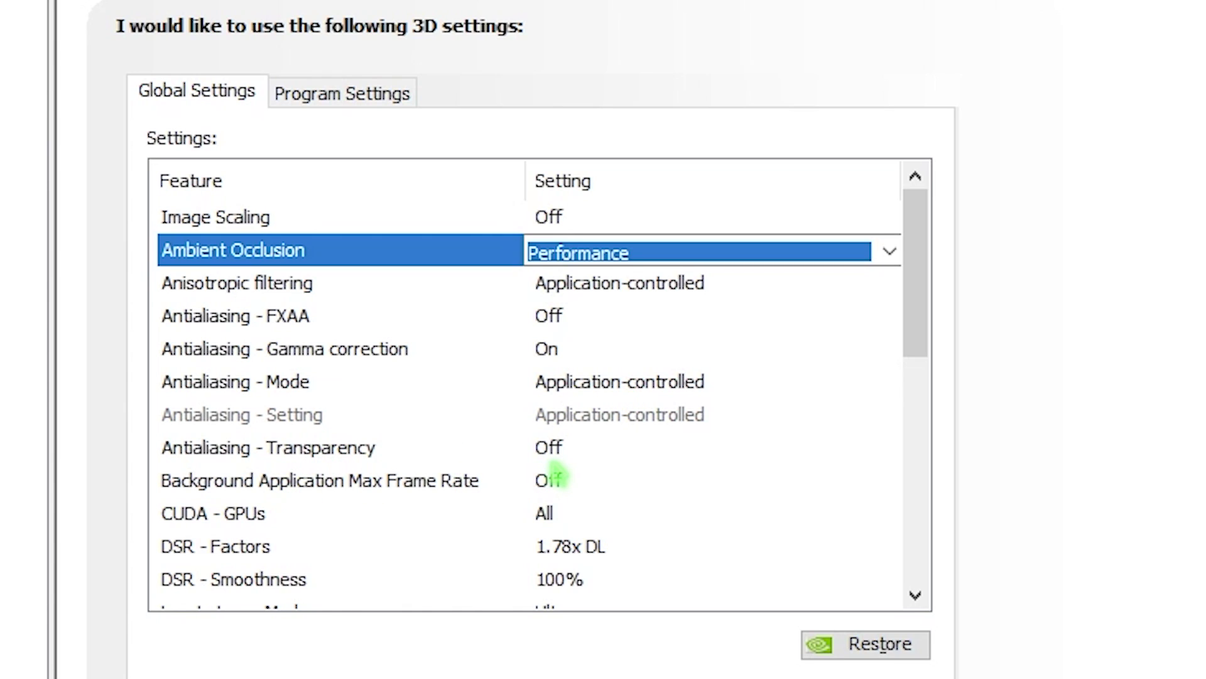
scroll(556, 476, "down", 1)
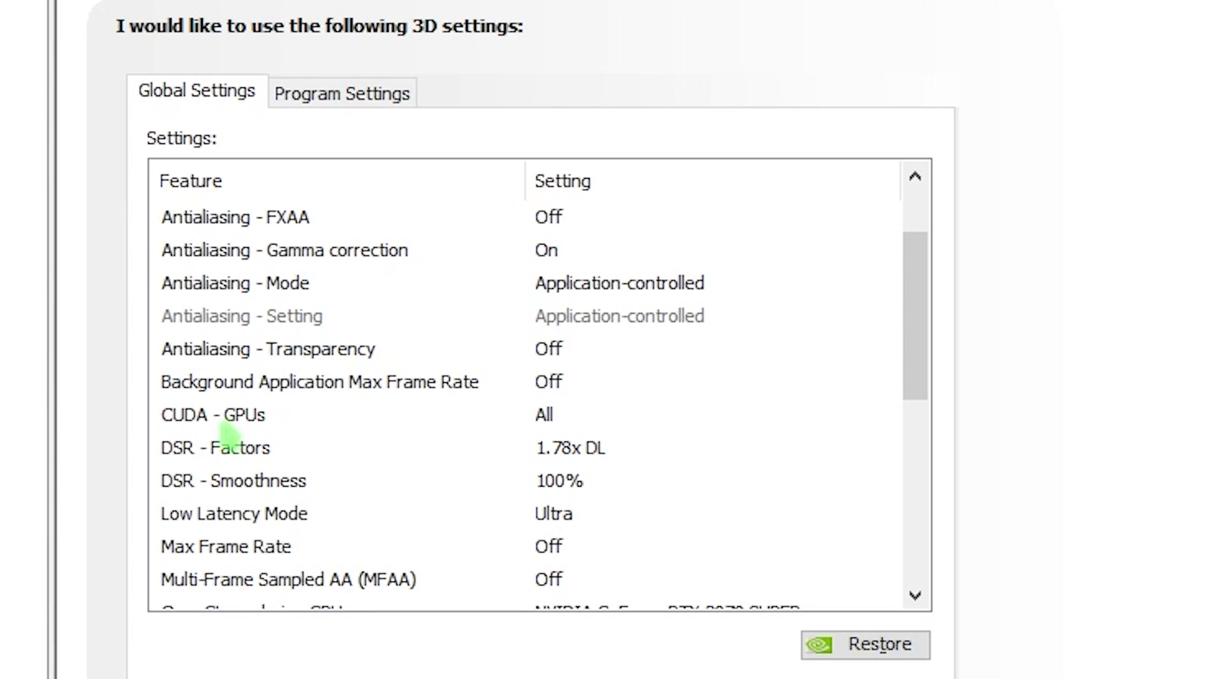
Keep CUDA - GPUs on All with the GeForce RTX 2070 SUPER enabled
left_click(556, 416)
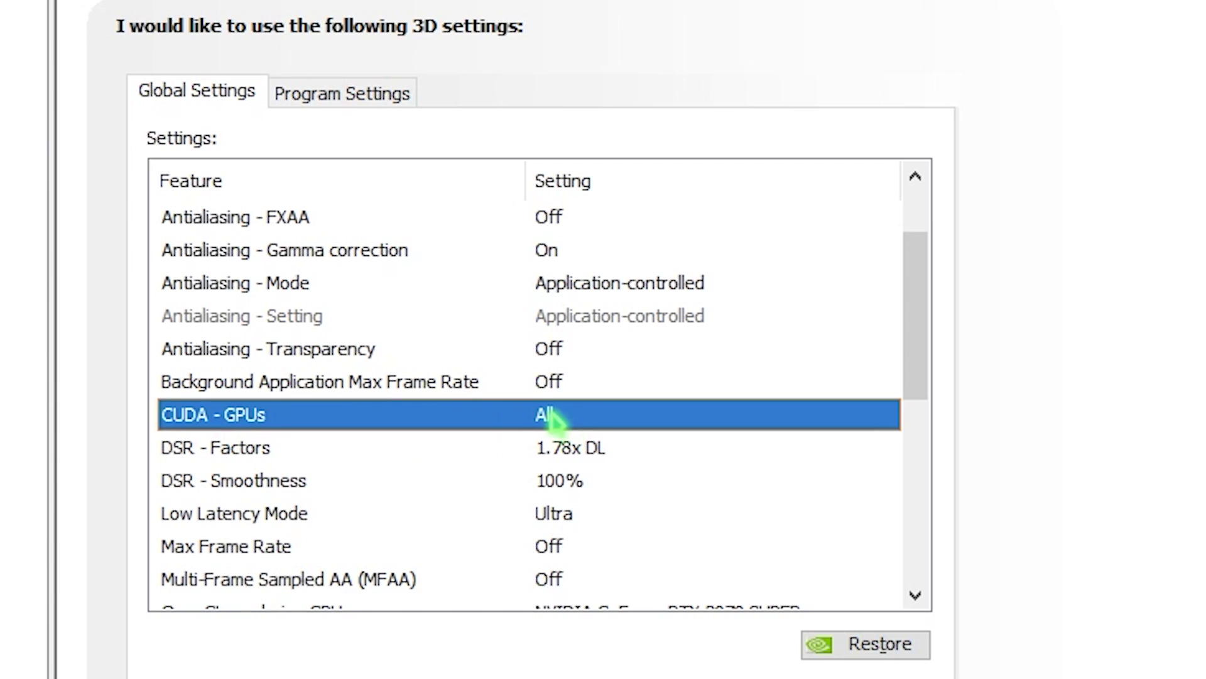
left_click(591, 428)
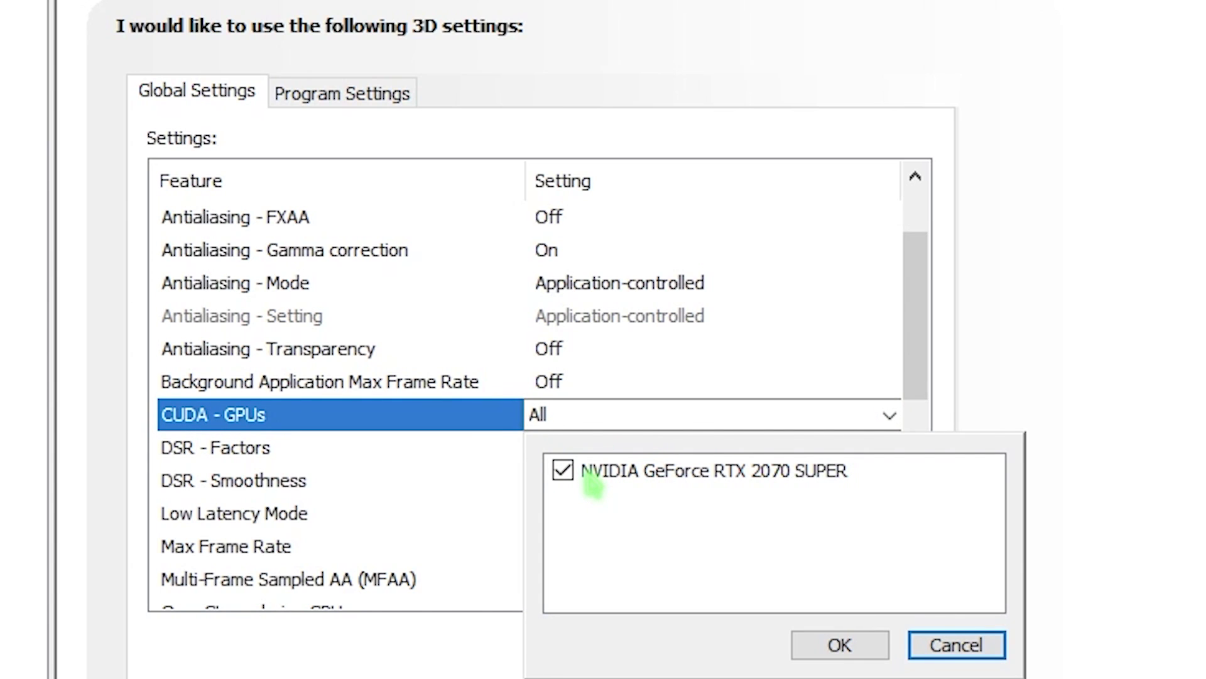
left_click(862, 635)
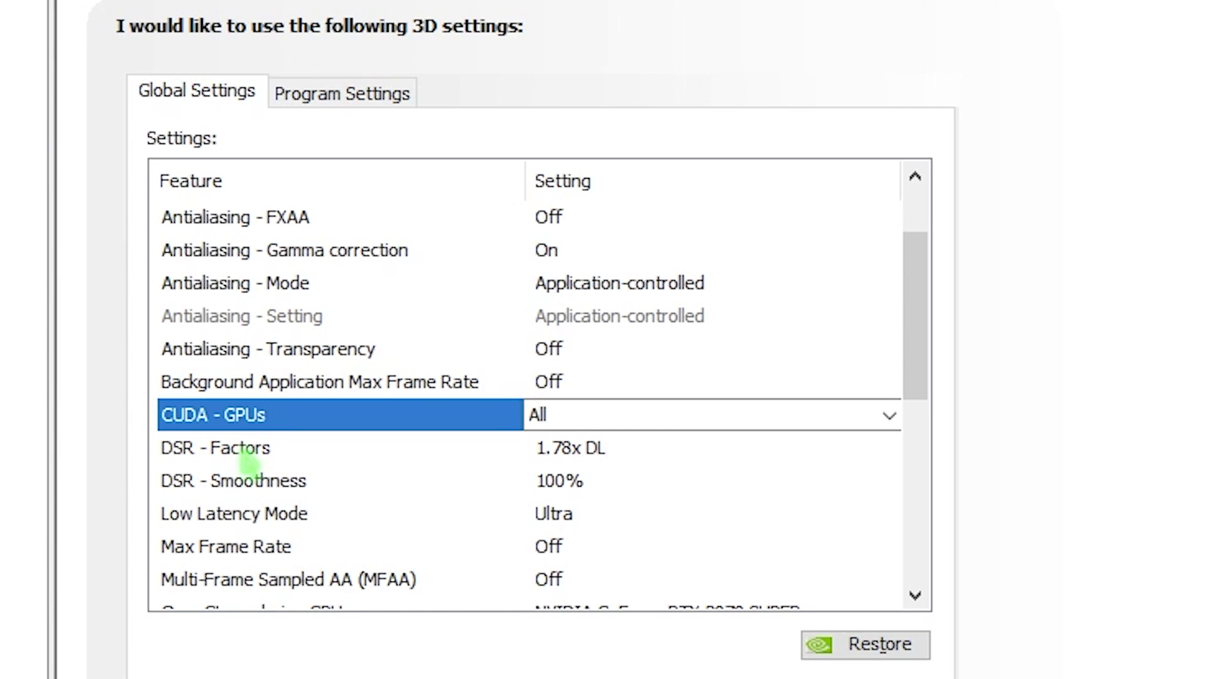
Review the DSR - Factors list and leave it at 1.78x DL
left_click(597, 449)
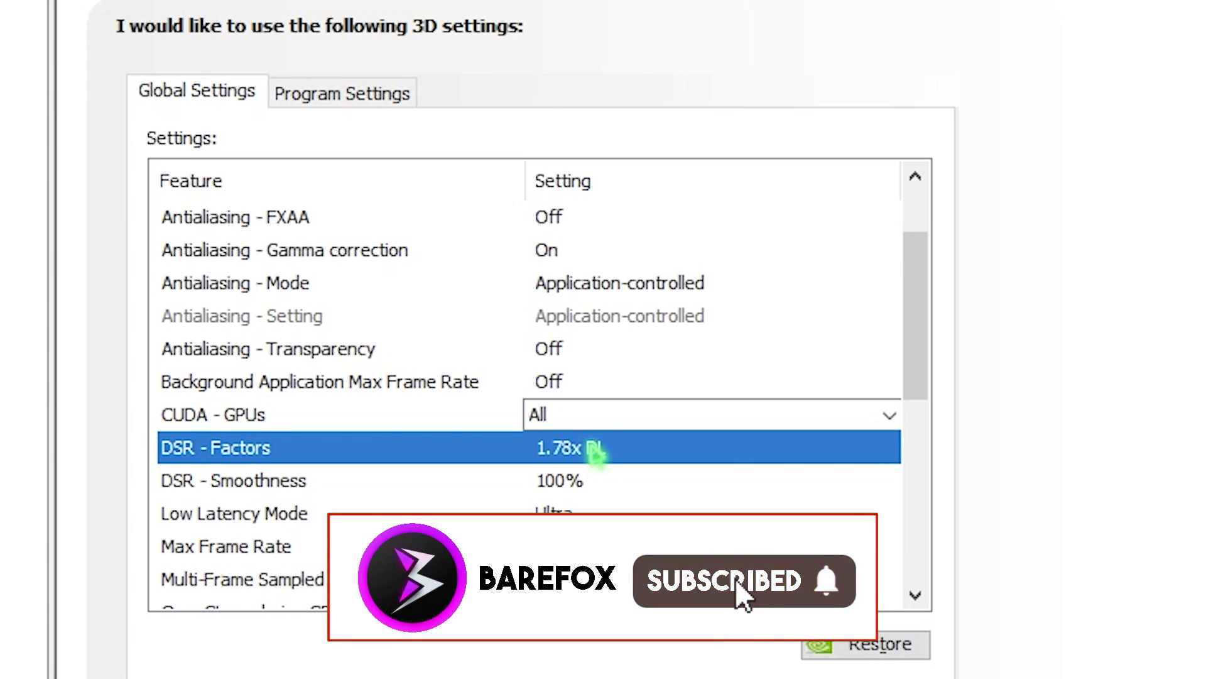
left_click(596, 449)
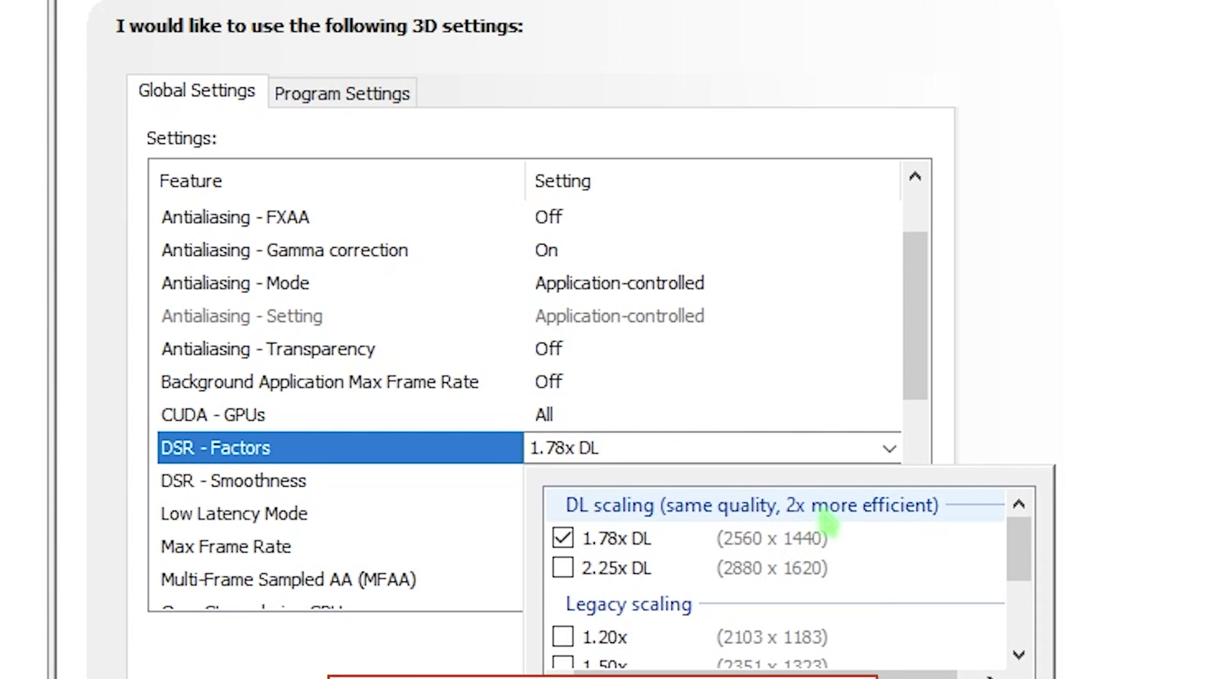
scroll(792, 553, "down", 2)
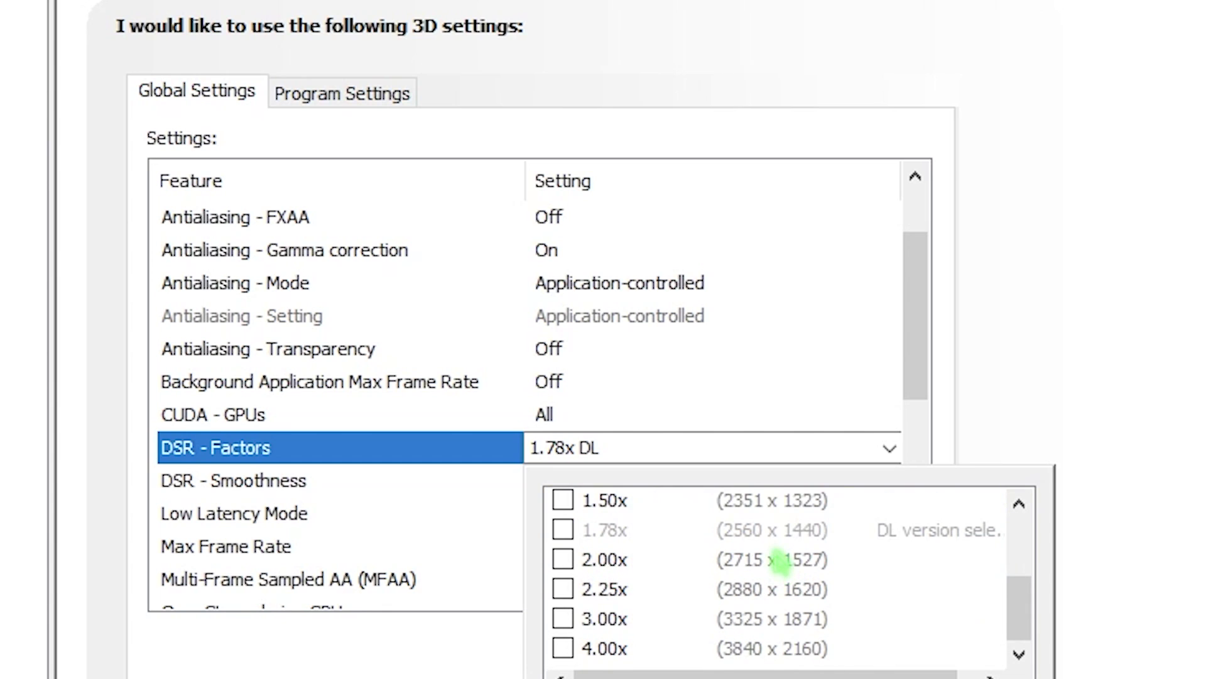
scroll(705, 609, "up", 2)
scroll(660, 616, "down", 1)
scroll(660, 615, "down", 1)
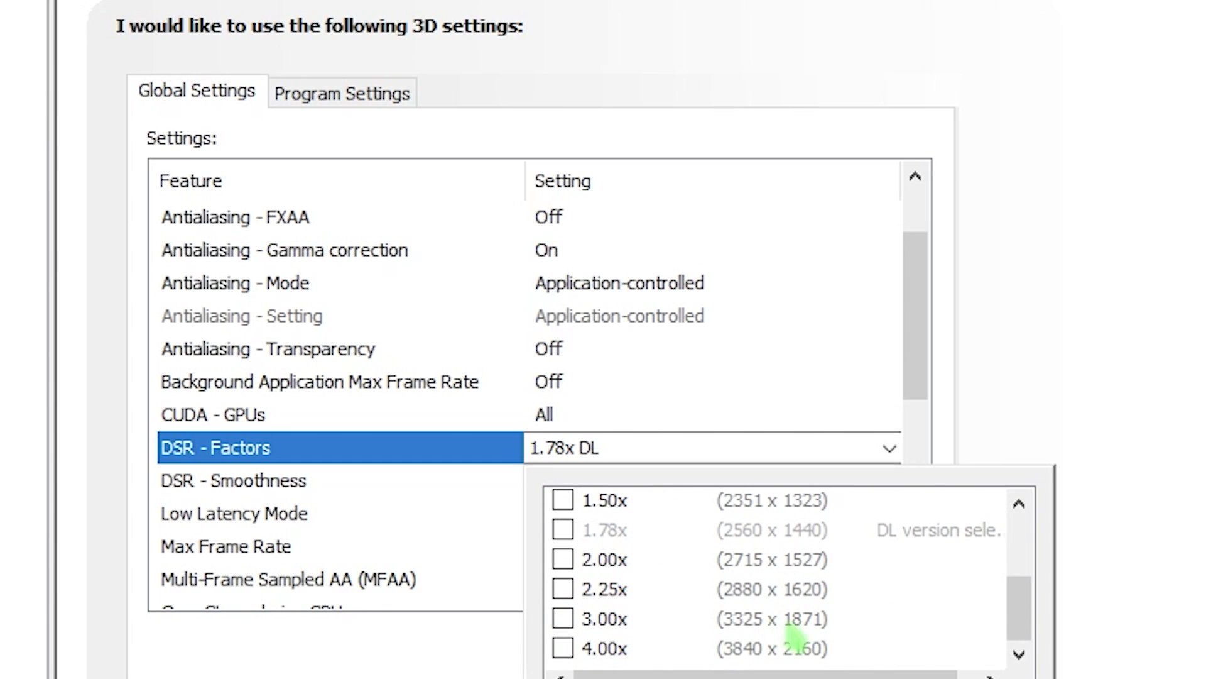
left_click(449, 484)
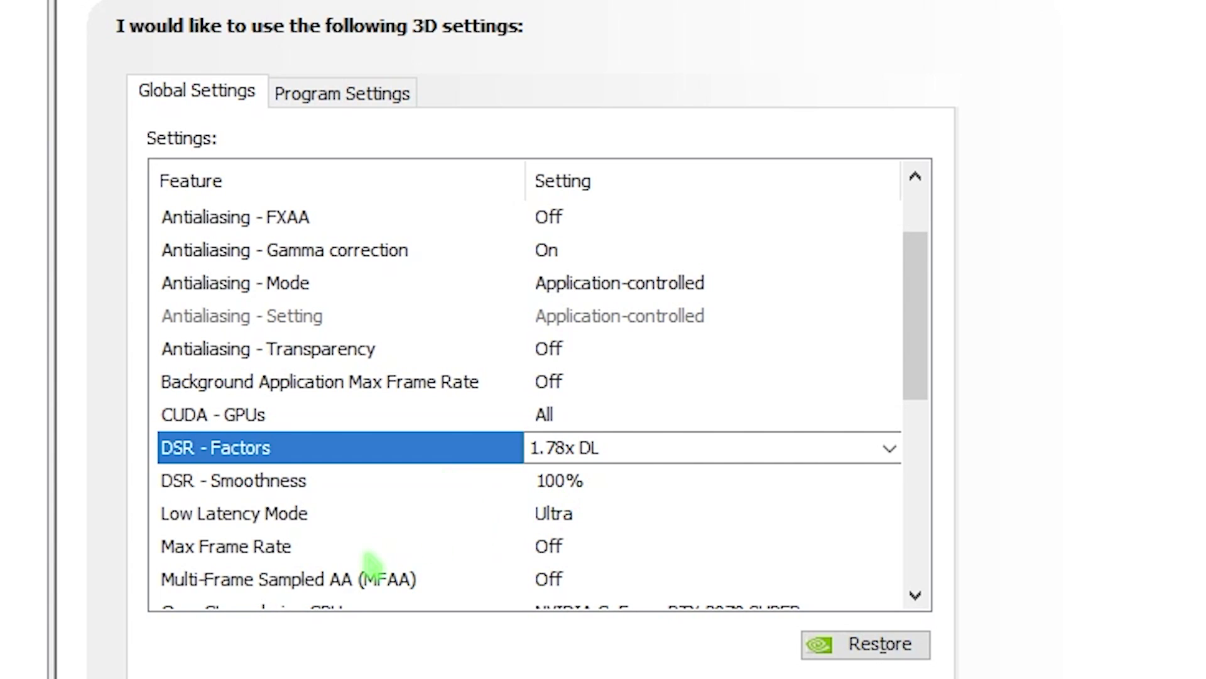
Set OpenGL rendering GPU to the NVIDIA GeForce RTX 2070 SUPER
scroll(327, 503, "down", 1)
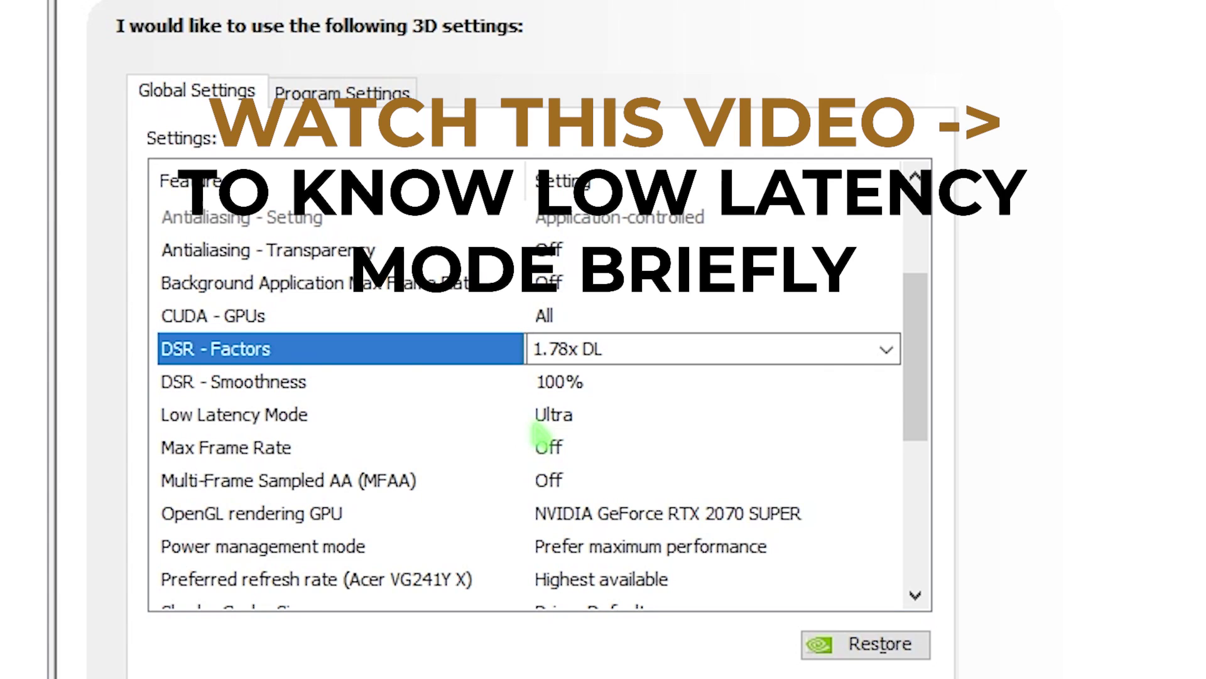
scroll(539, 433, "down", 1)
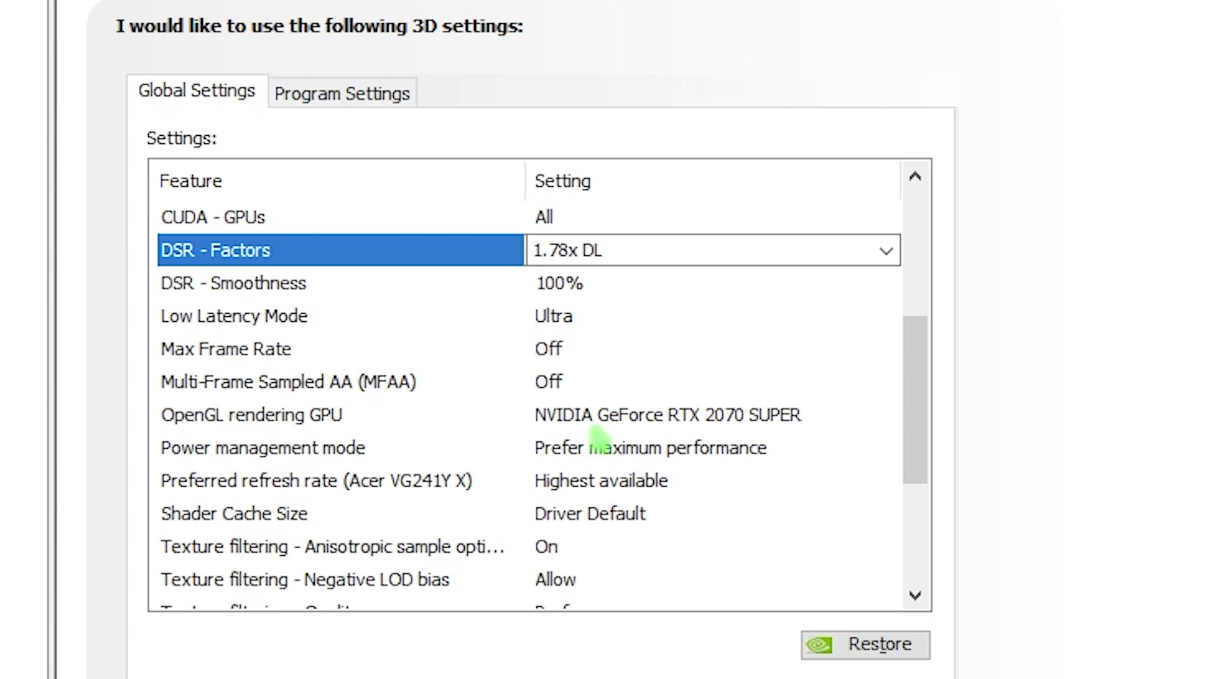
left_click(619, 421)
left_click(681, 424)
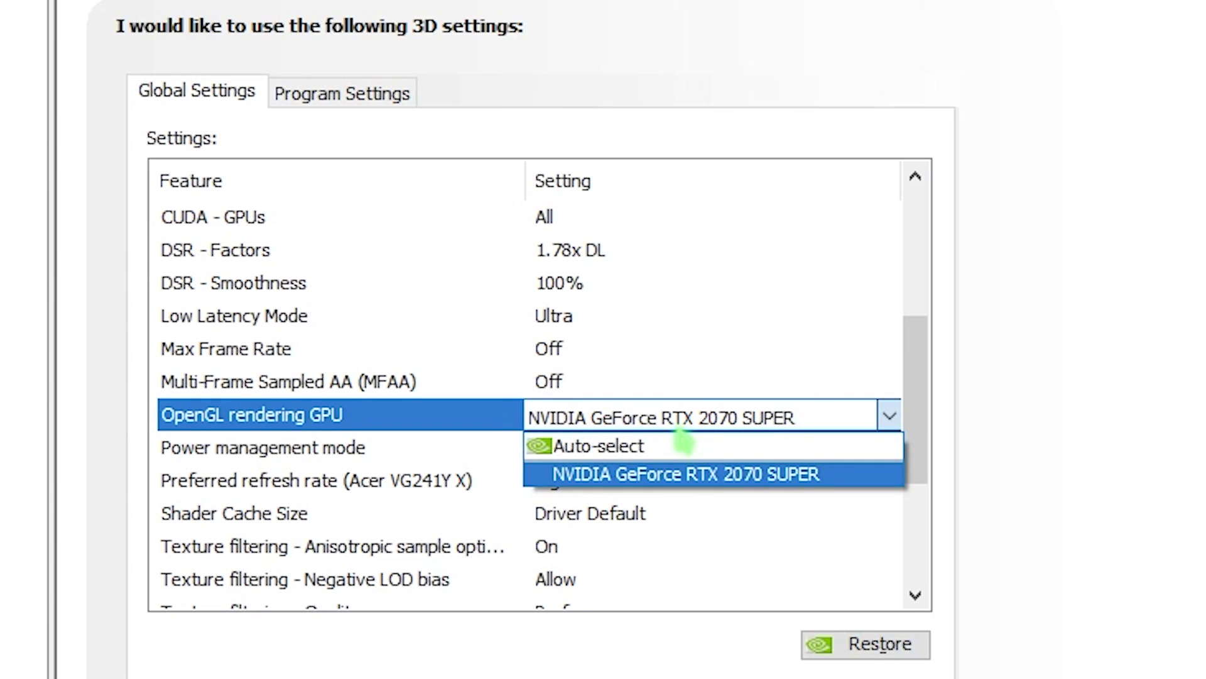
left_click(646, 482)
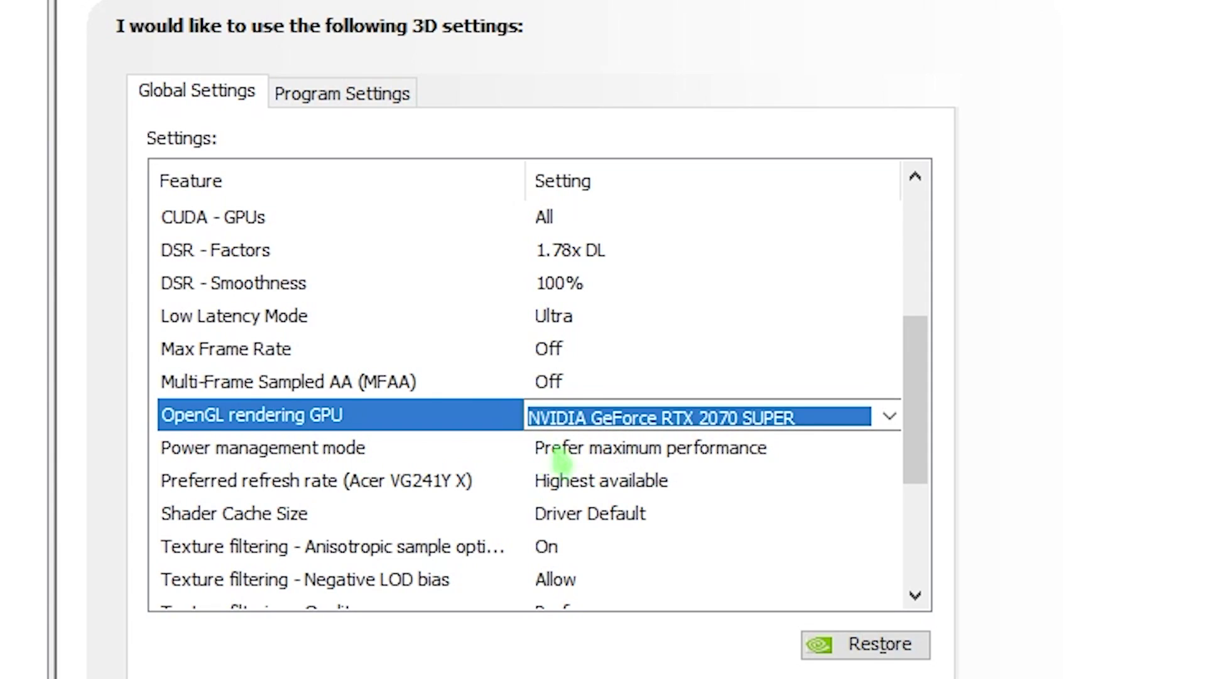
Set Power management mode to Prefer maximum performance
left_click(629, 452)
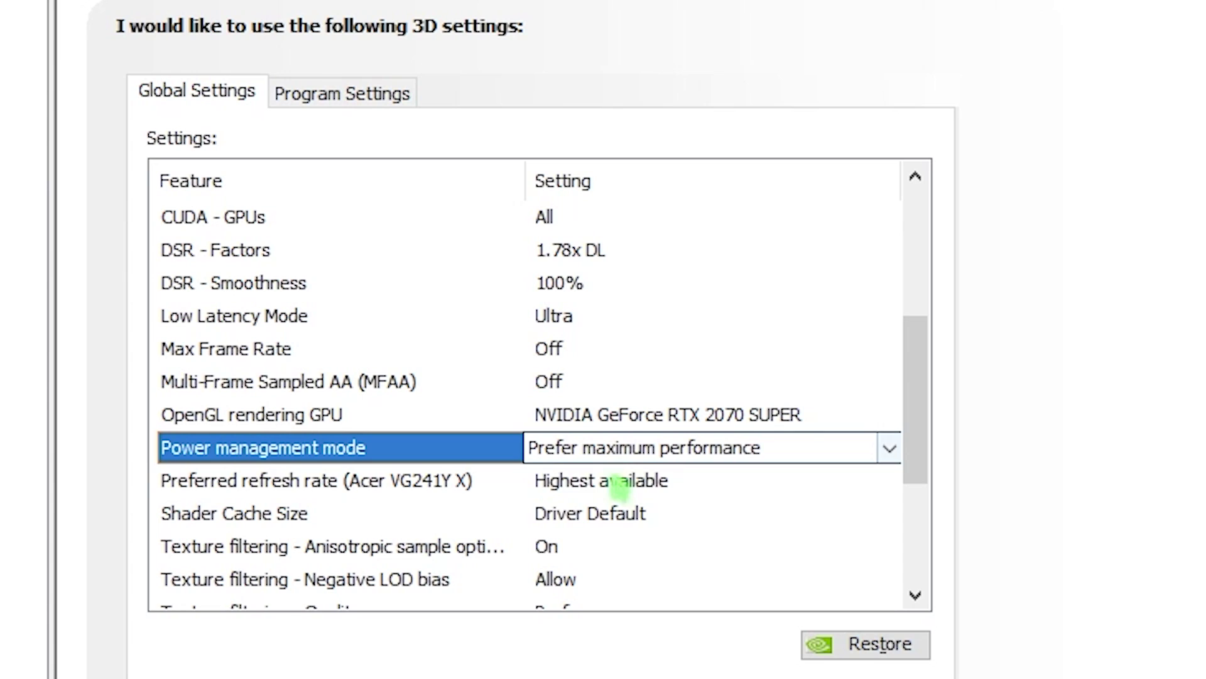
left_click(631, 447)
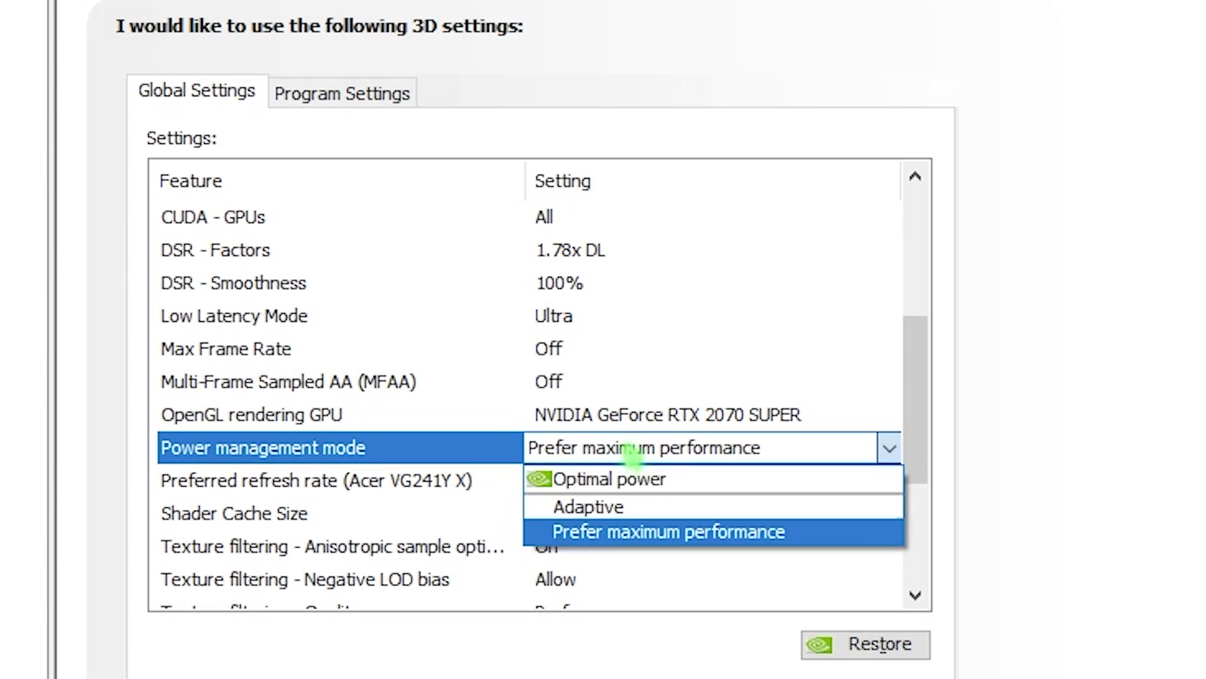
left_click(609, 534)
scroll(352, 449, "down", 1)
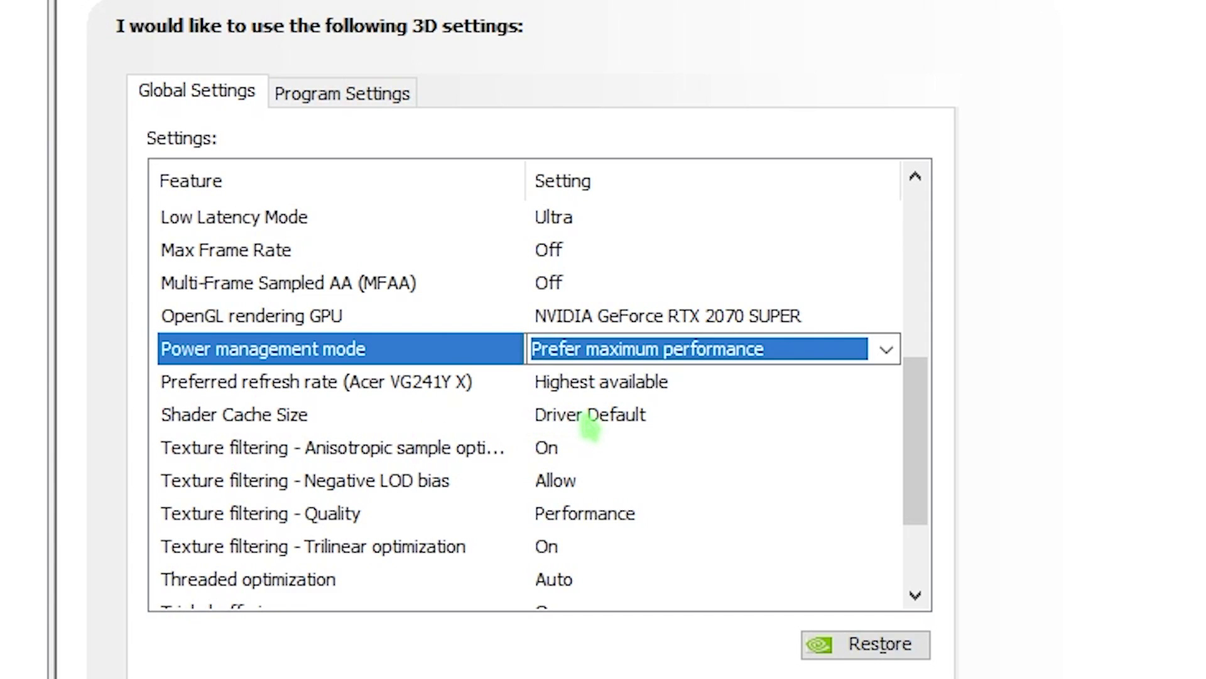
scroll(612, 438, "down", 1)
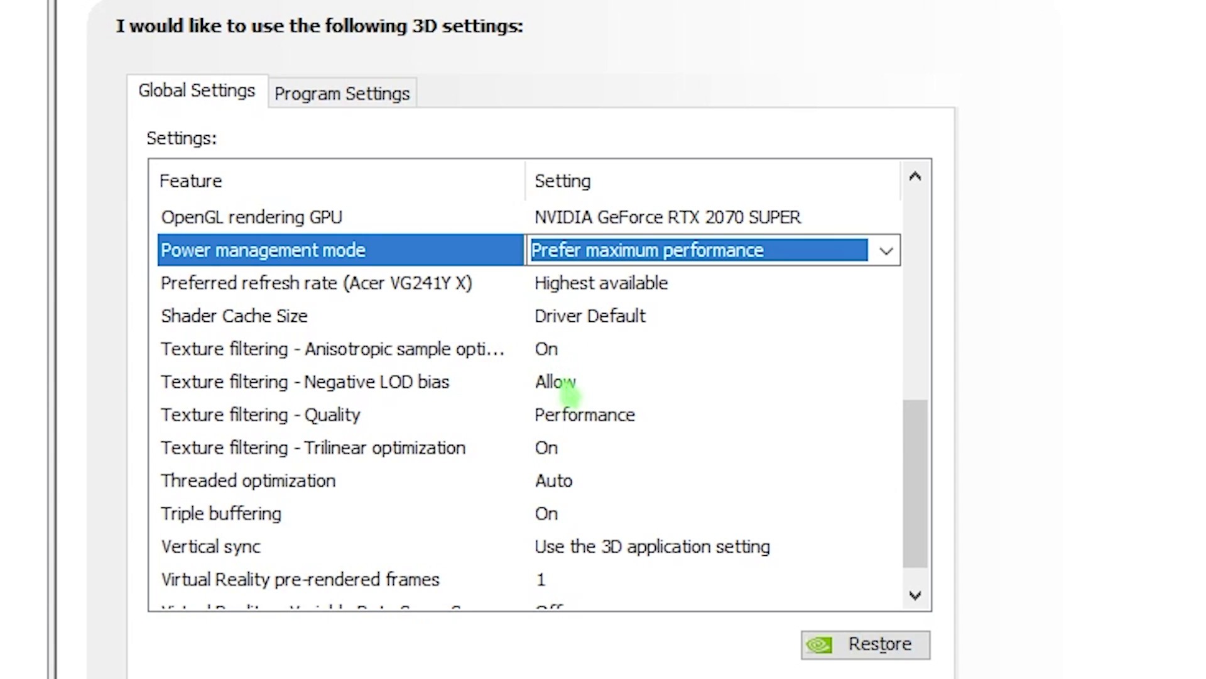
scroll(590, 453, "down", 1)
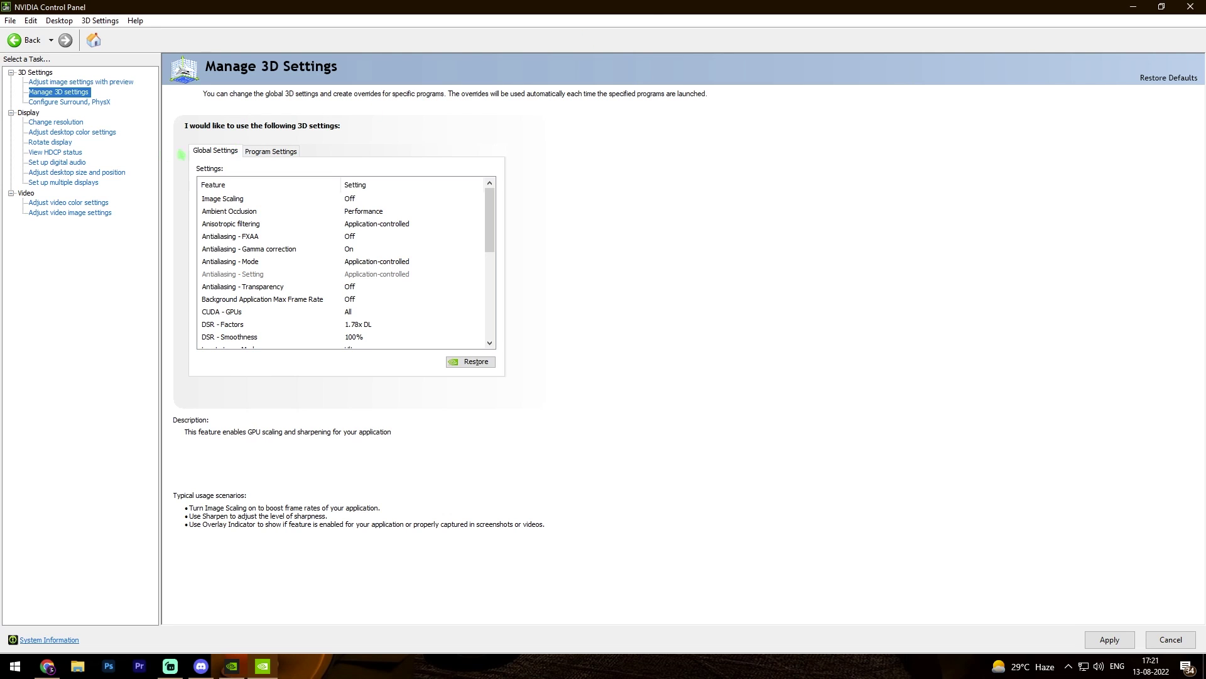
On the Configure Surround, PhysX page, set the PhysX processor to the GeForce RTX 2070 SUPER
left_click(61, 102)
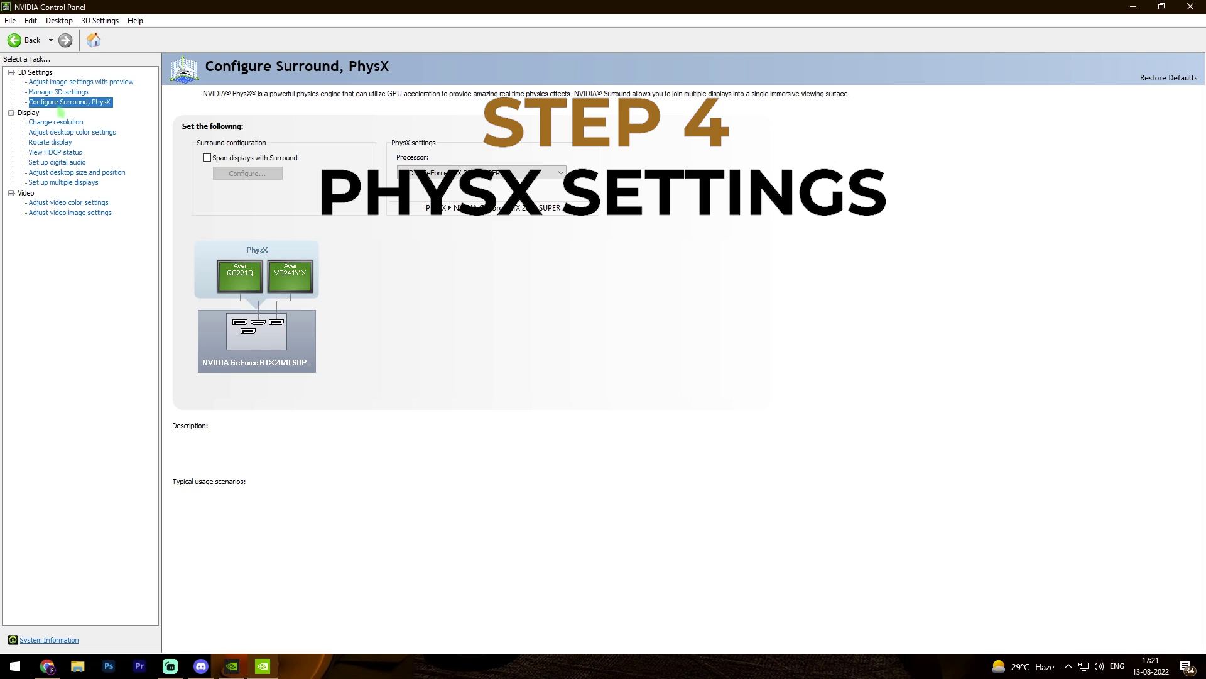
mouse_move(438, 172)
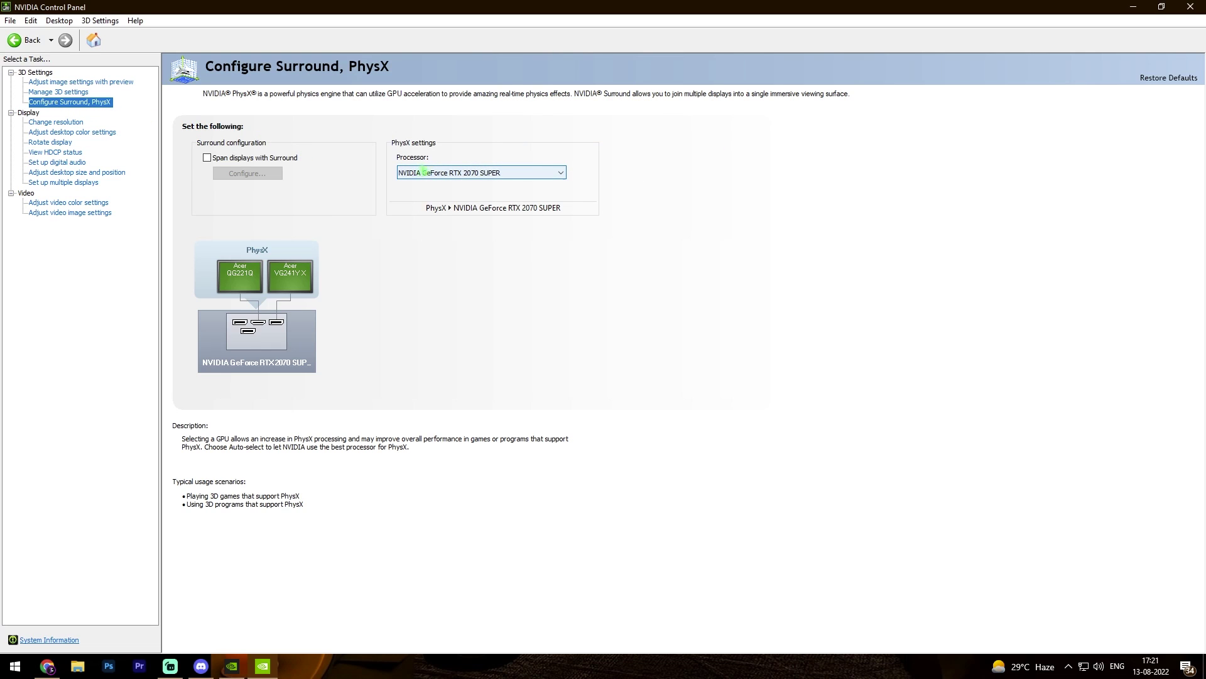
left_click(435, 172)
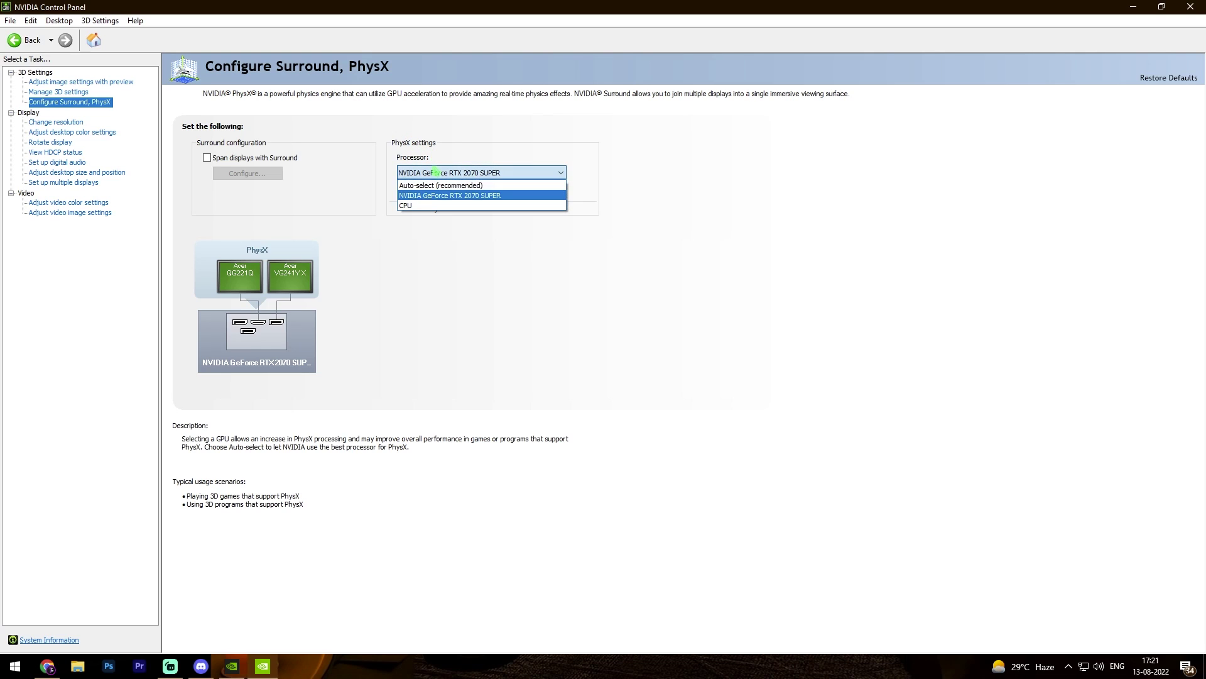
left_click(429, 196)
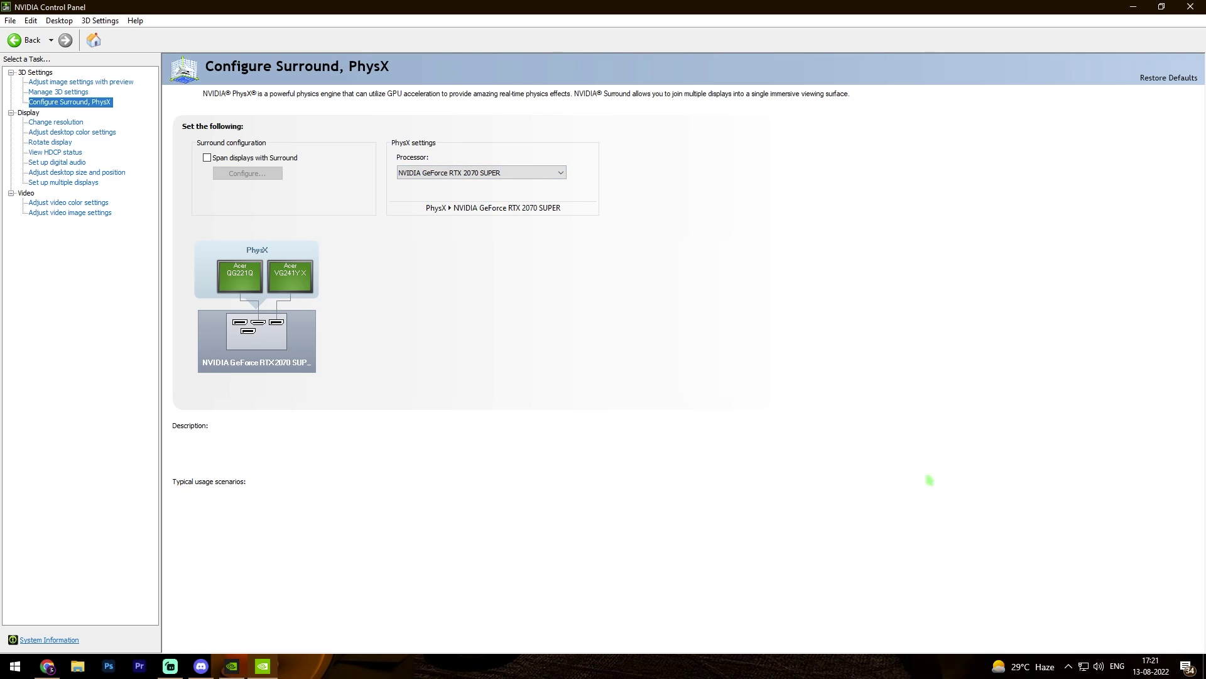